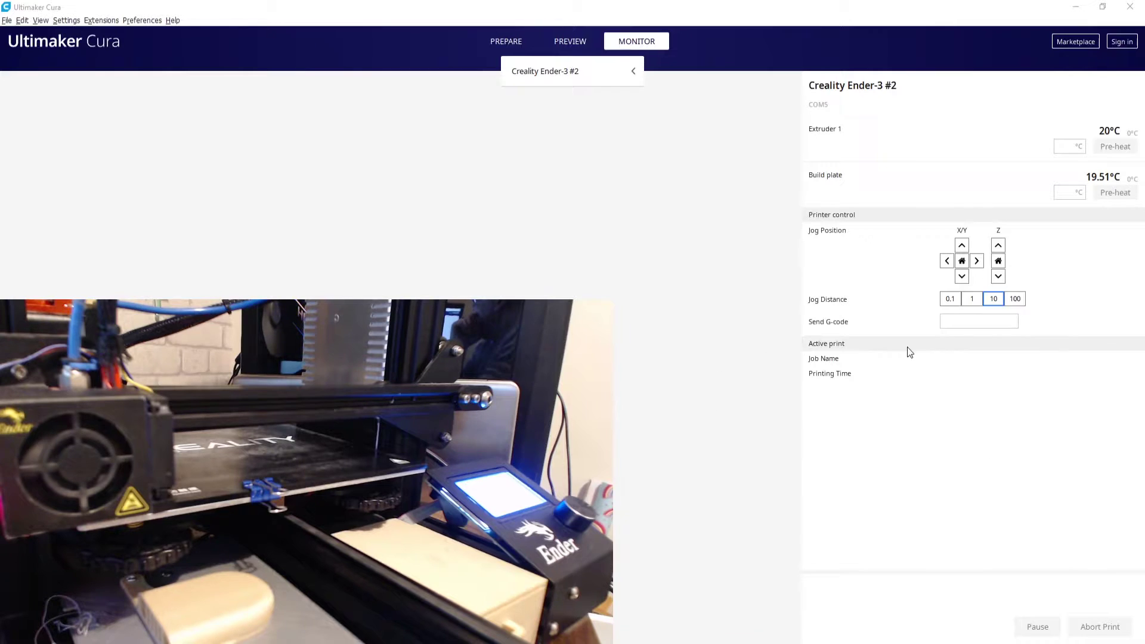
Send g28 from the Send G-code box to home the Ender-3's axes
click(977, 321)
text(g)
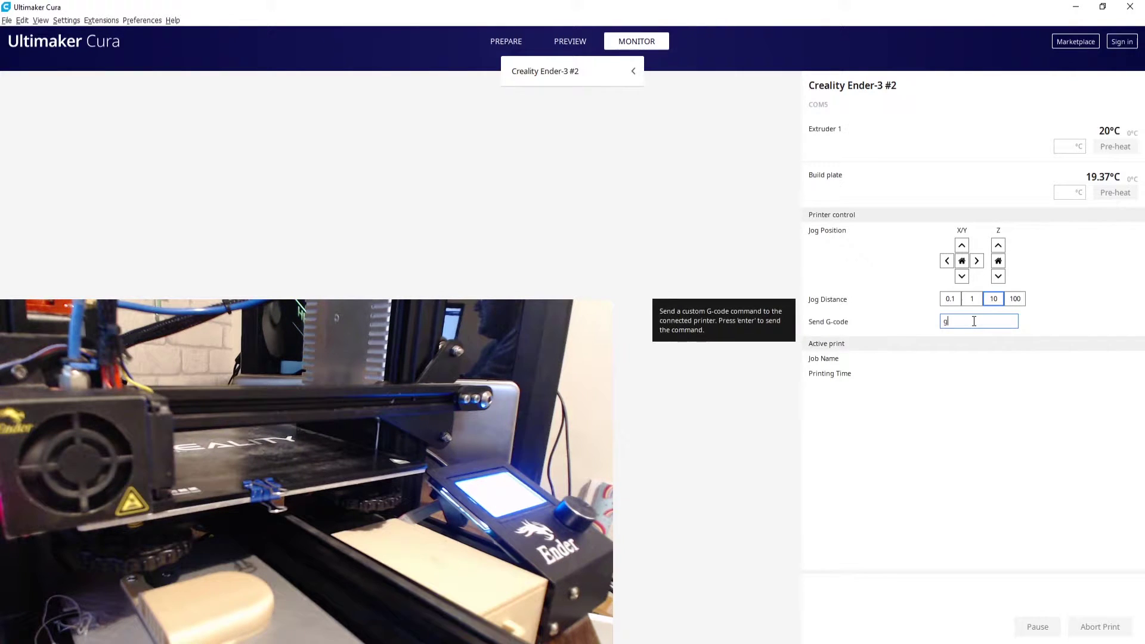
text(28)
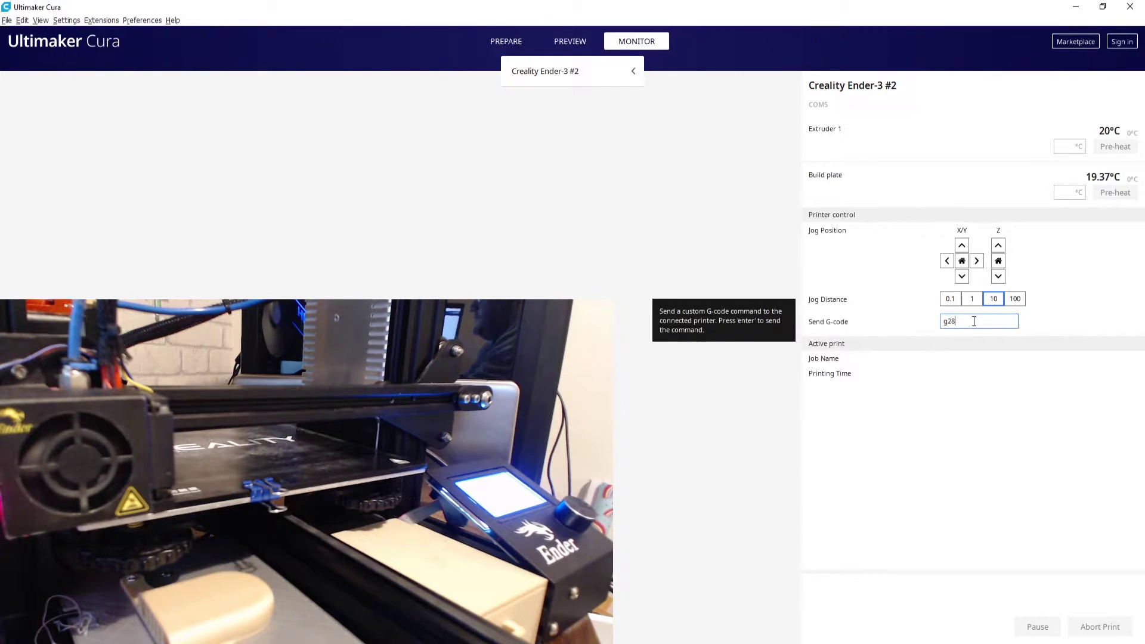
key(Return)
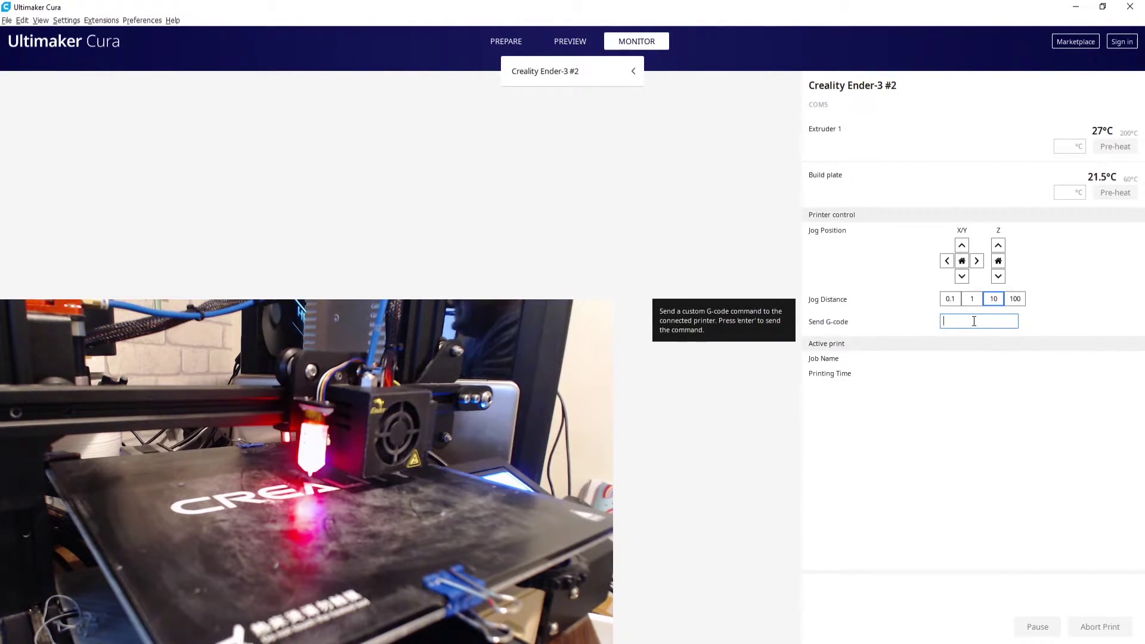
Wait for the extruder to reach 200°C and the build plate 60°C
click(974, 321)
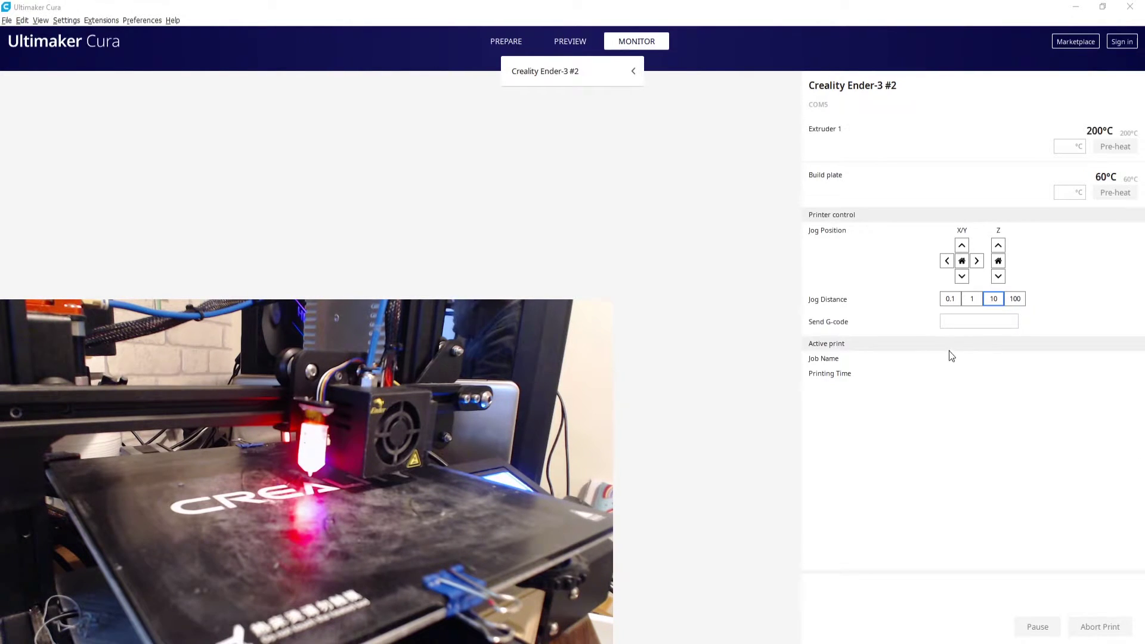
mouse_move(1095, 138)
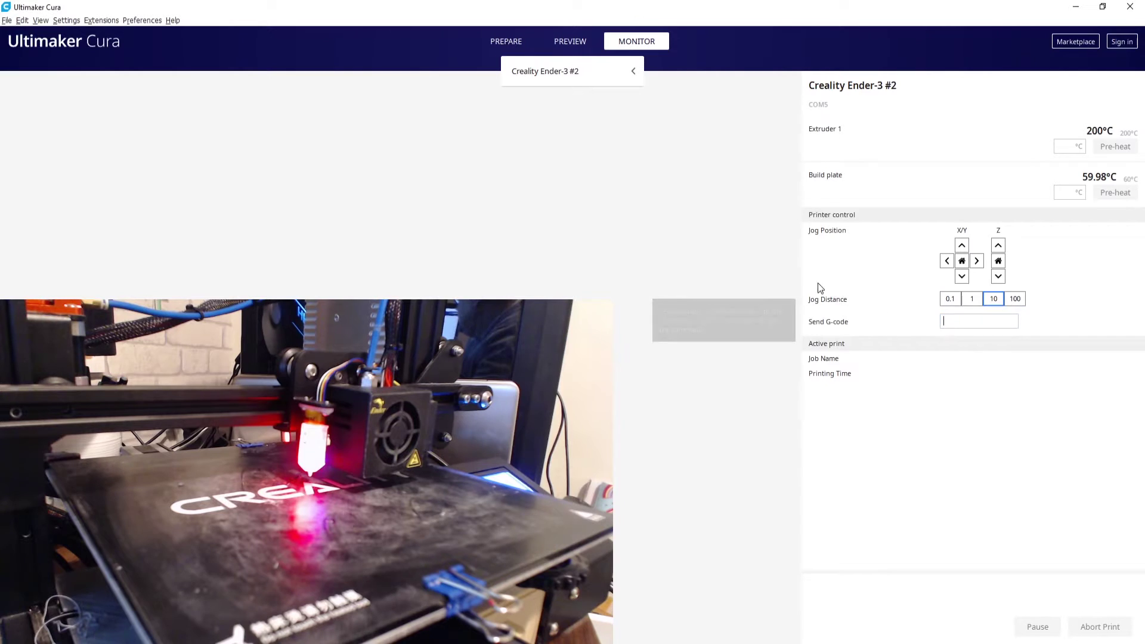
Send g28 again to re-home the heated Ender-3
text(g28)
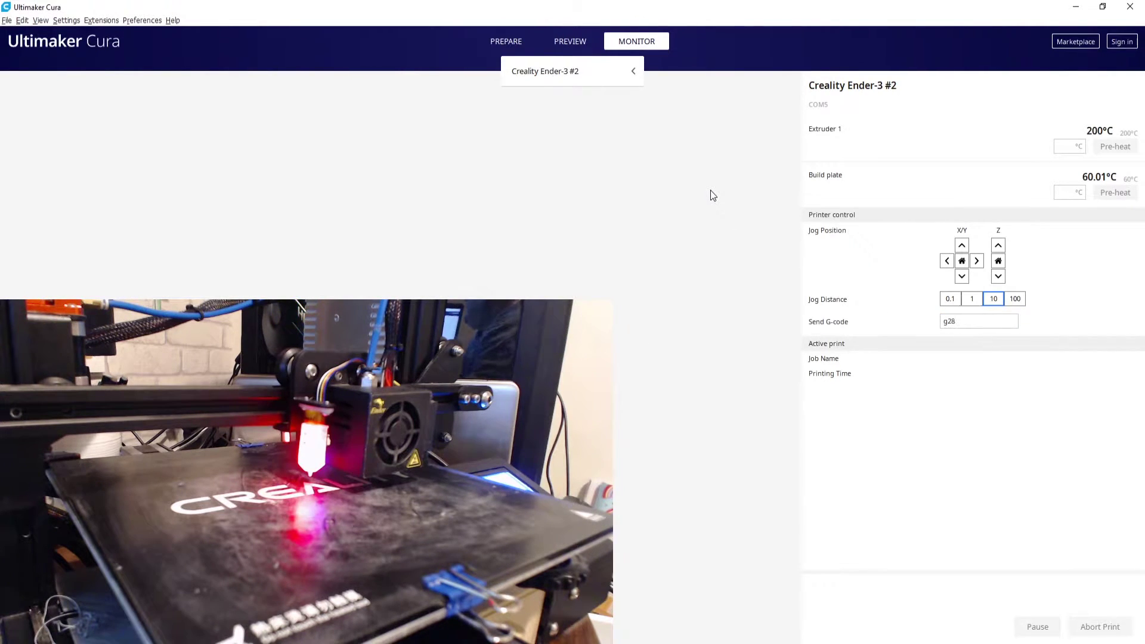
key(Return)
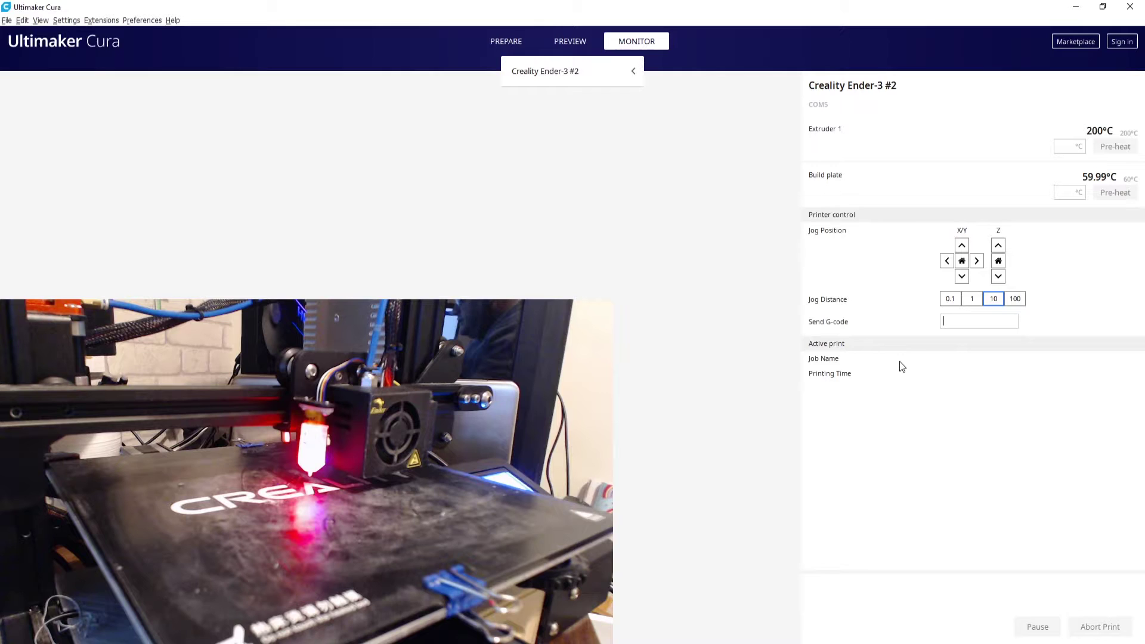
Send g29 to begin automatic bed probing
text(9)
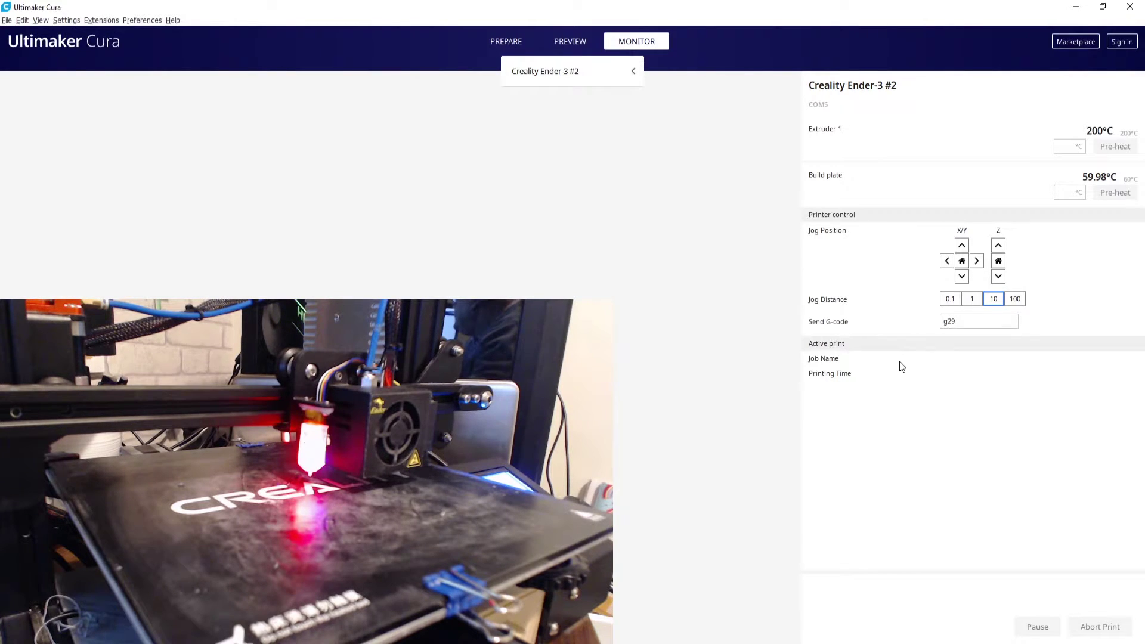
key(Return)
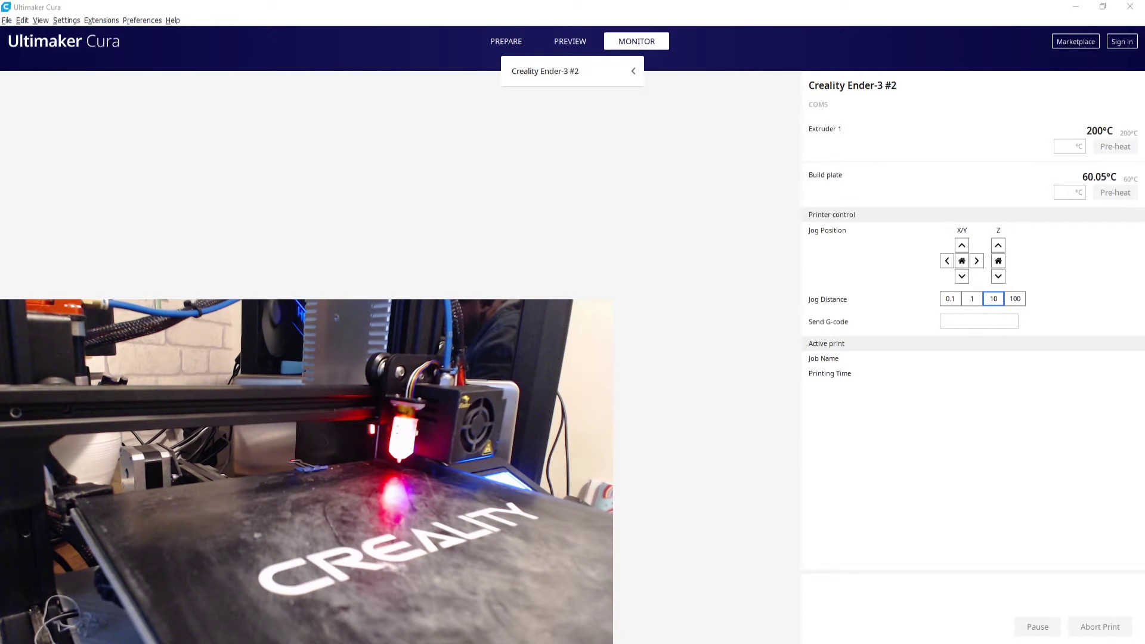
Send m500 to save the bed levelling mesh to EEPROM
click(987, 326)
text(m)
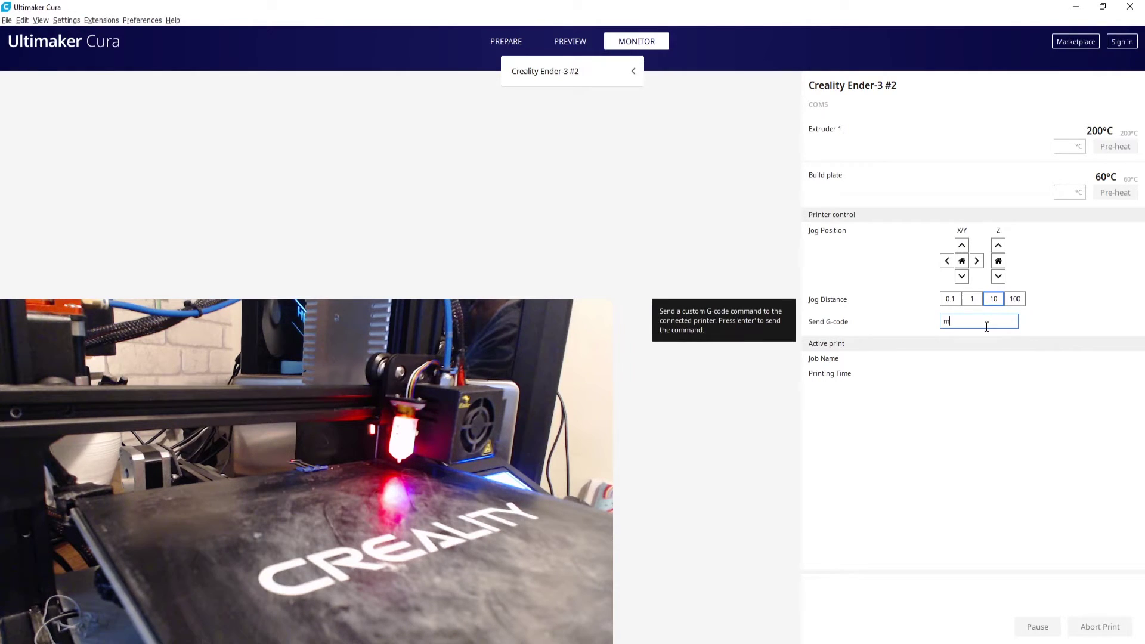
text(500)
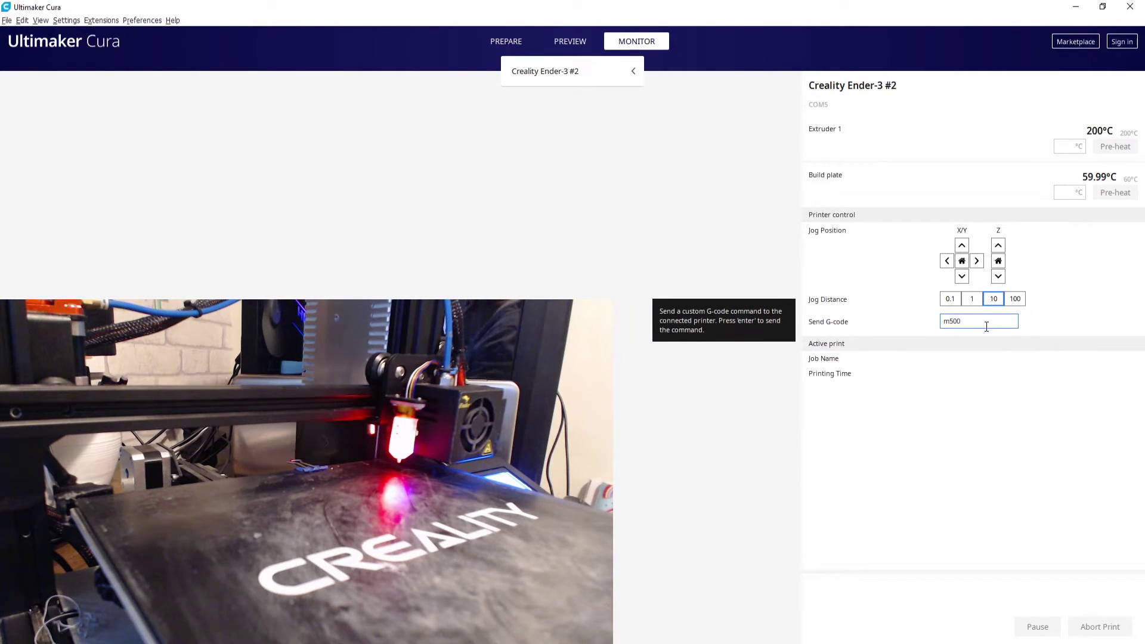
key(Return)
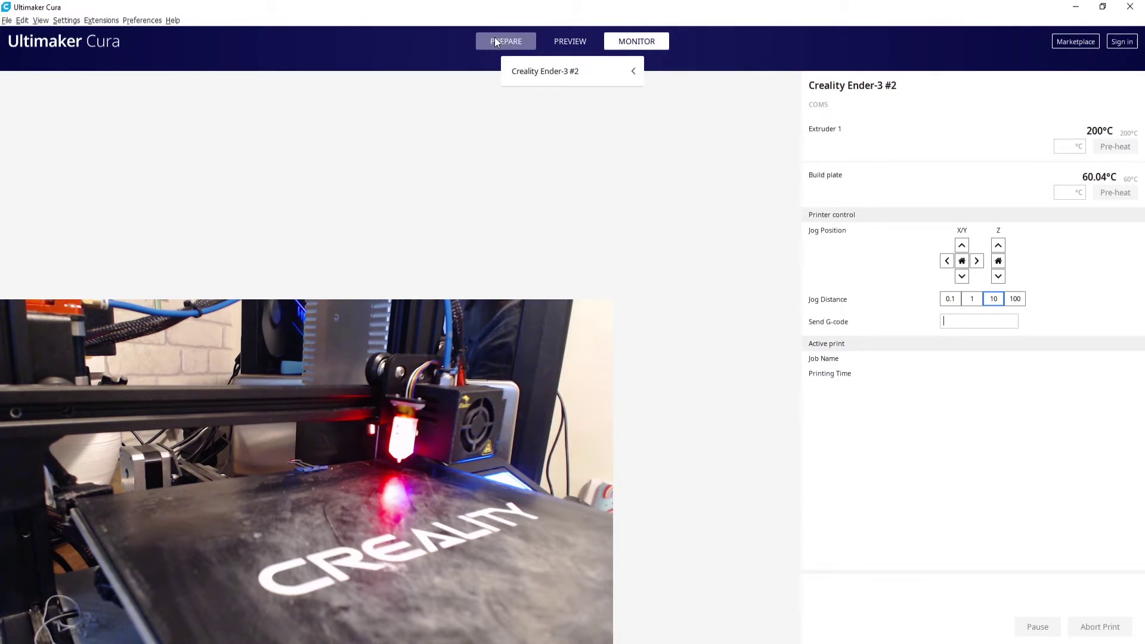
Look through the Settings and Extensions menus, then switch to the Prepare page
click(76, 24)
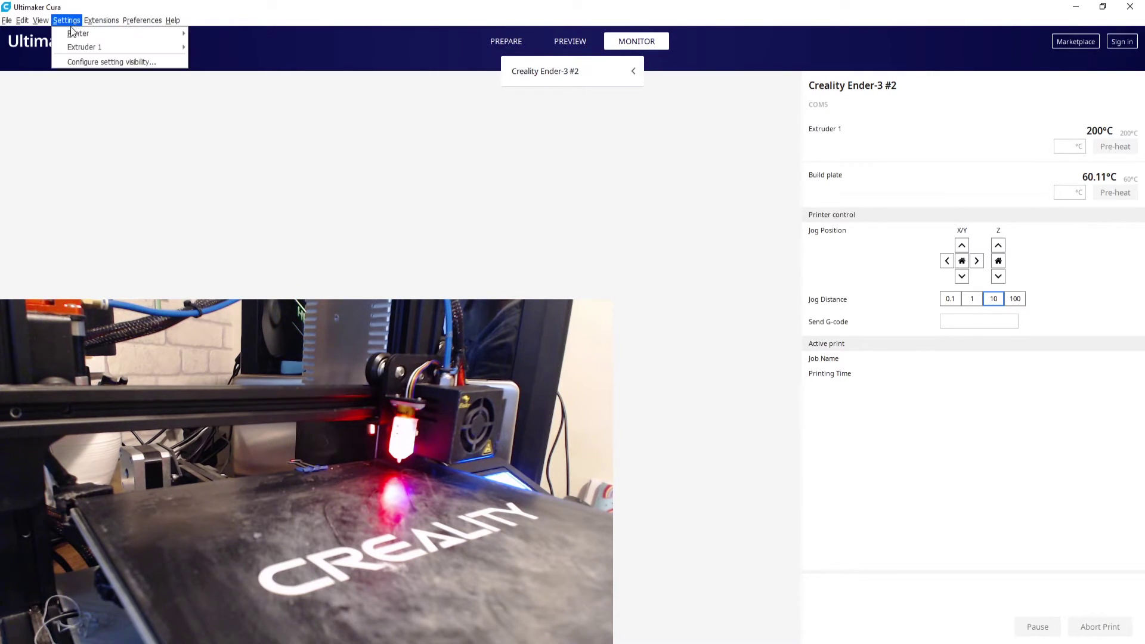
mouse_move(116, 23)
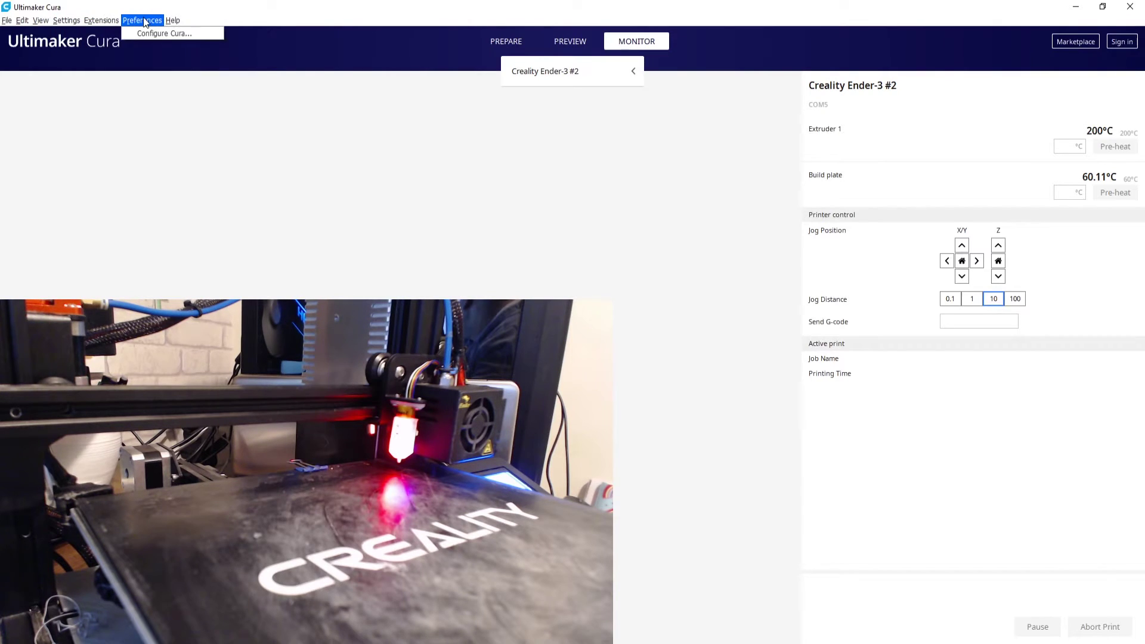
mouse_move(18, 24)
mouse_move(62, 27)
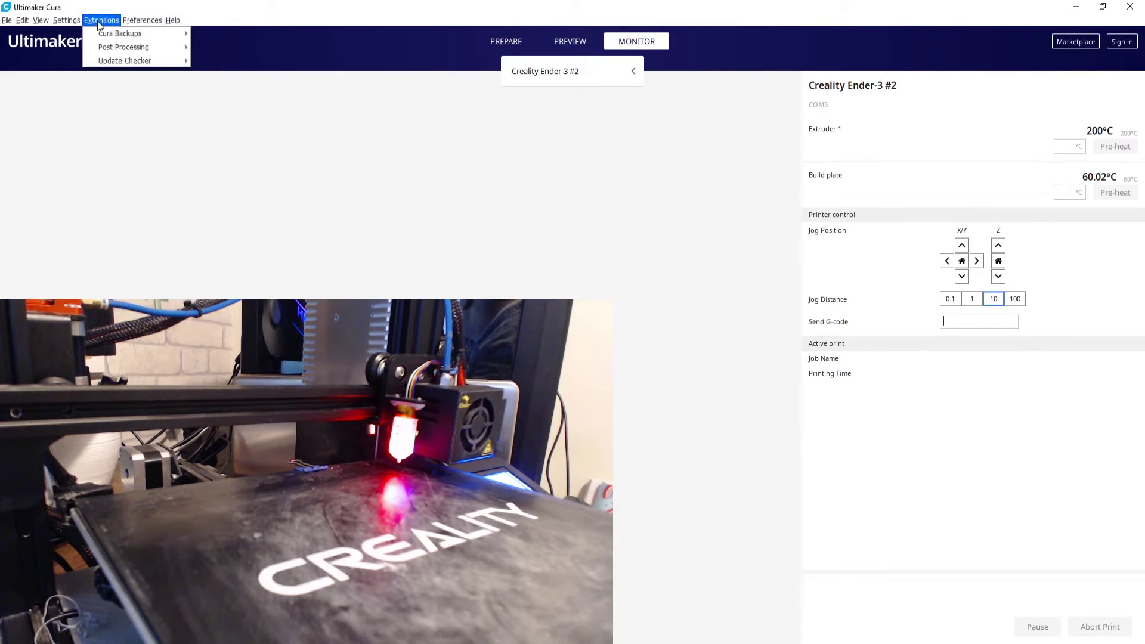
click(655, 257)
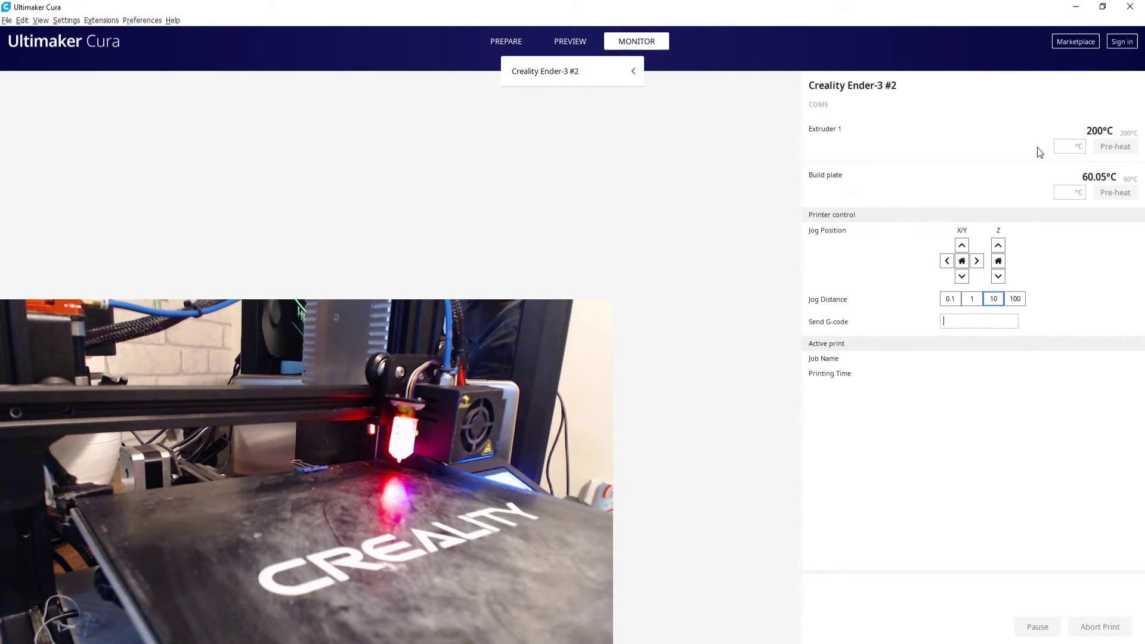
click(506, 42)
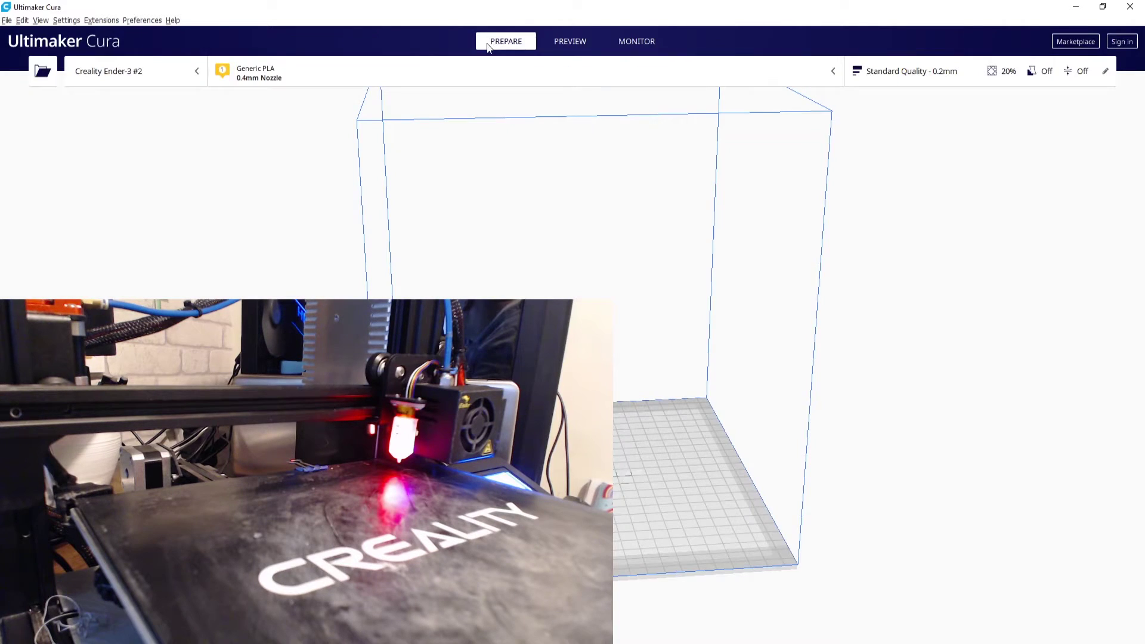
Open Machine Settings for the Creality Ender-3 #2 through Manage printers
click(135, 79)
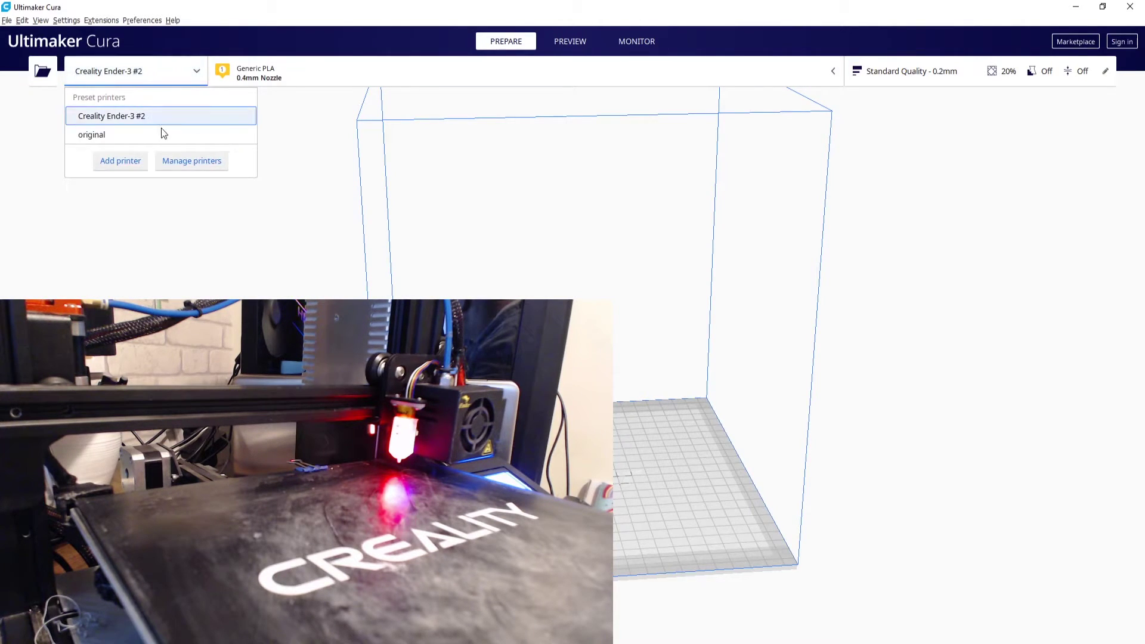
click(194, 167)
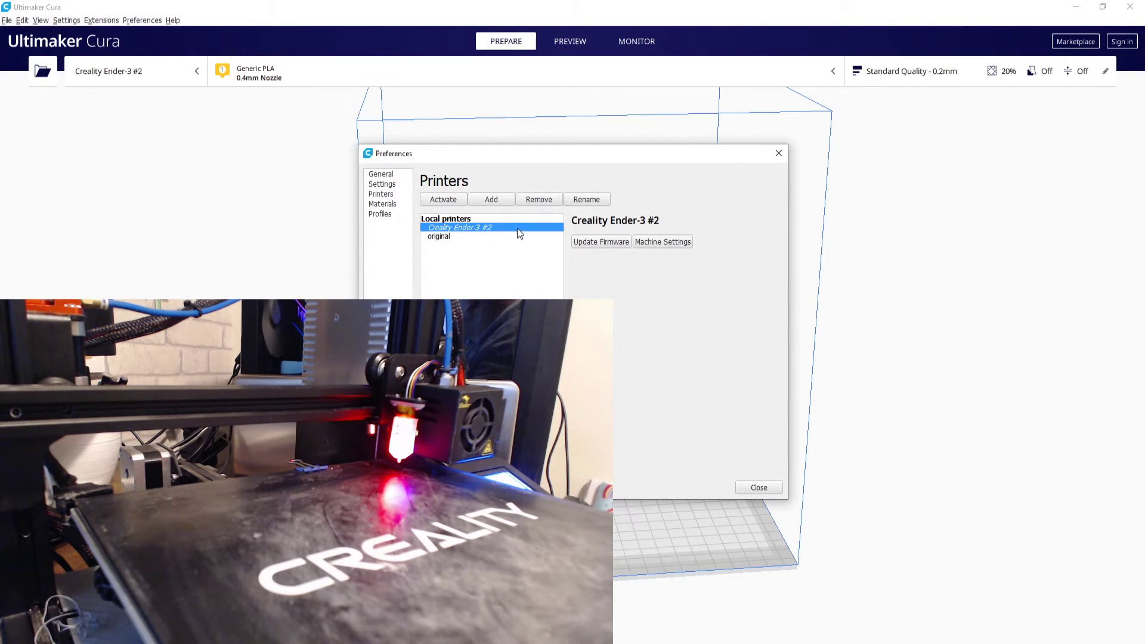
click(663, 242)
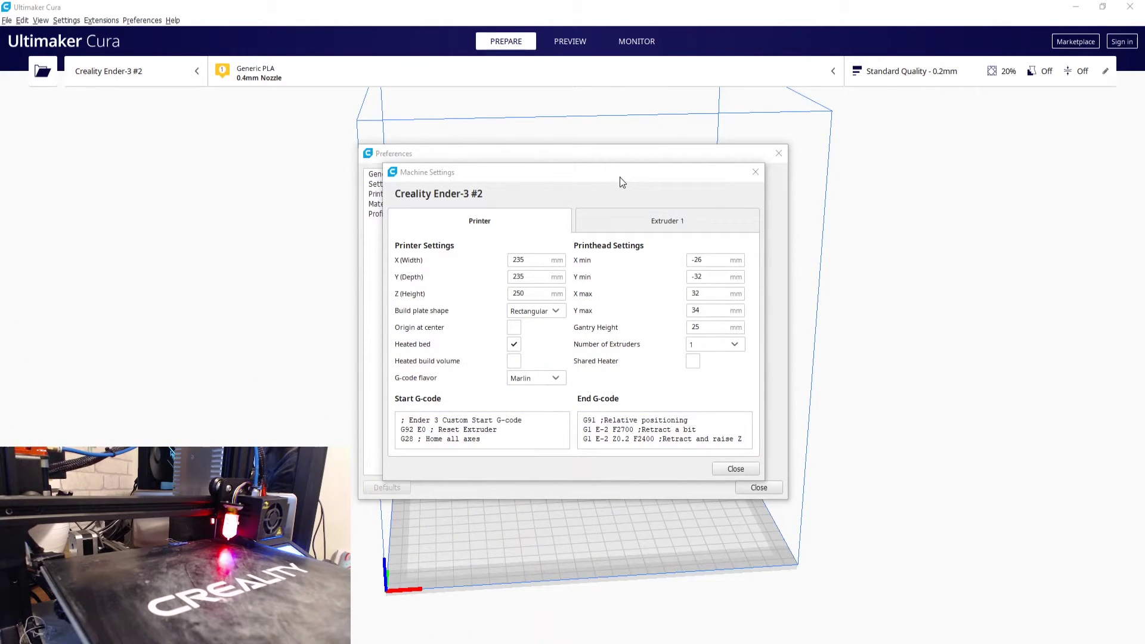
Enlarge and reposition Machine Settings so the full Start G-code is visible
drag(614, 177, 779, 159)
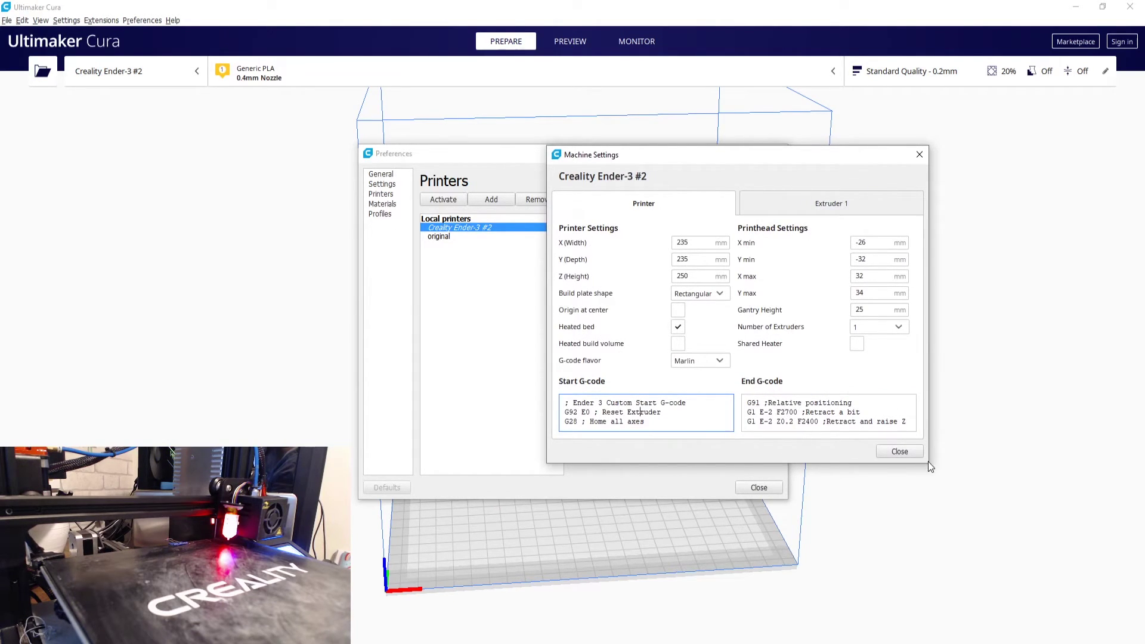
drag(928, 463, 983, 634)
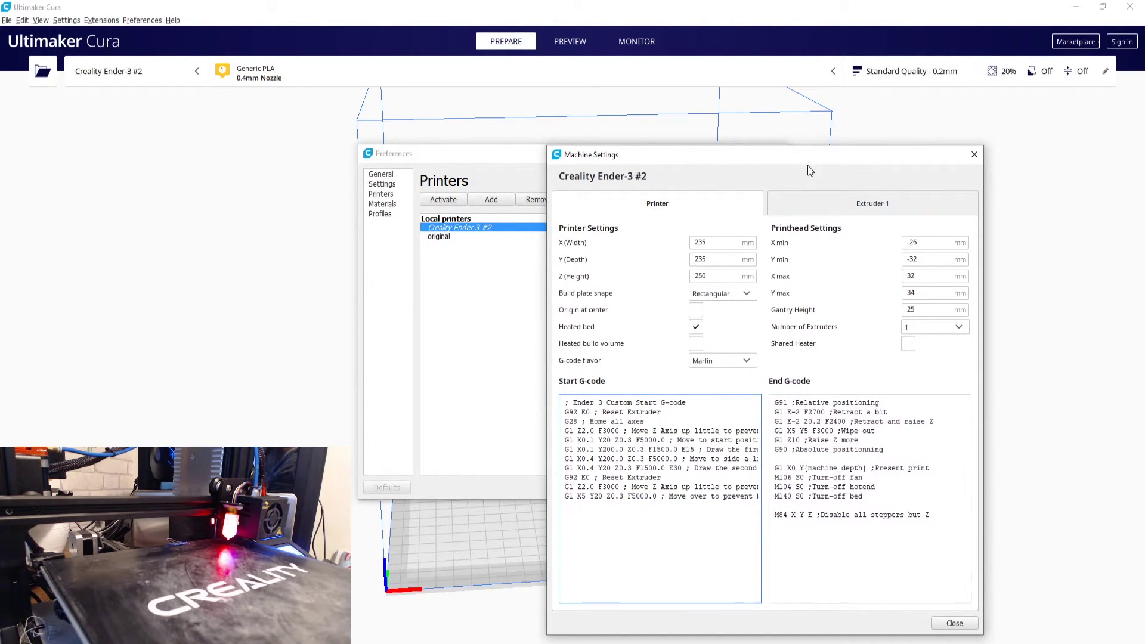
drag(807, 166, 722, 107)
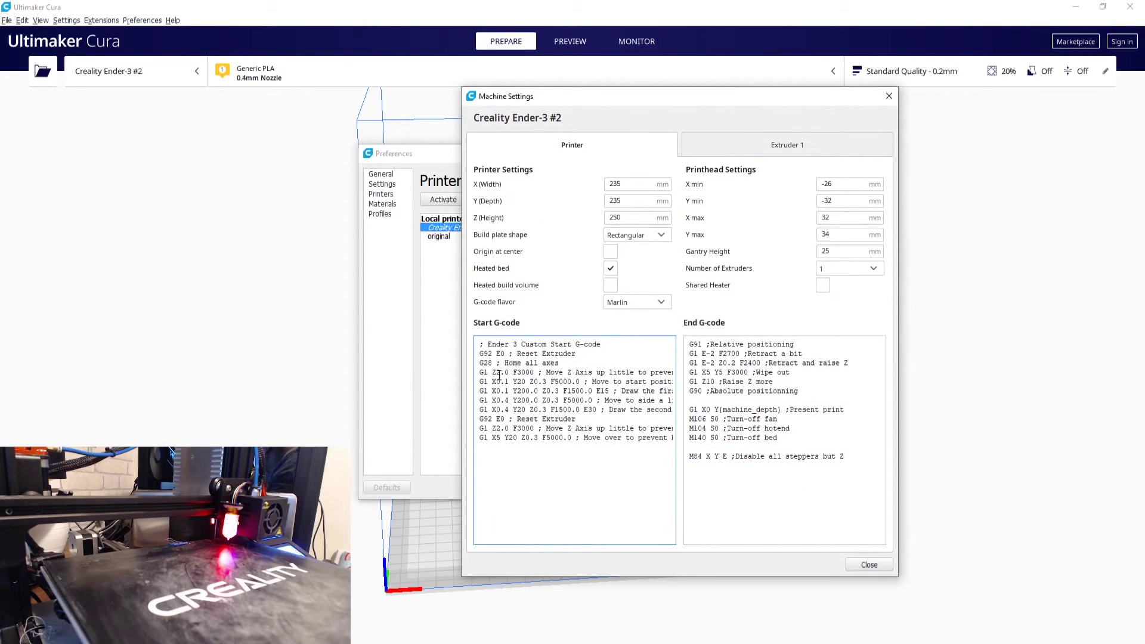
Insert a new line 'M420 S1' after 'G28 ; Home all axes' in Start G-code
click(555, 354)
key(Return)
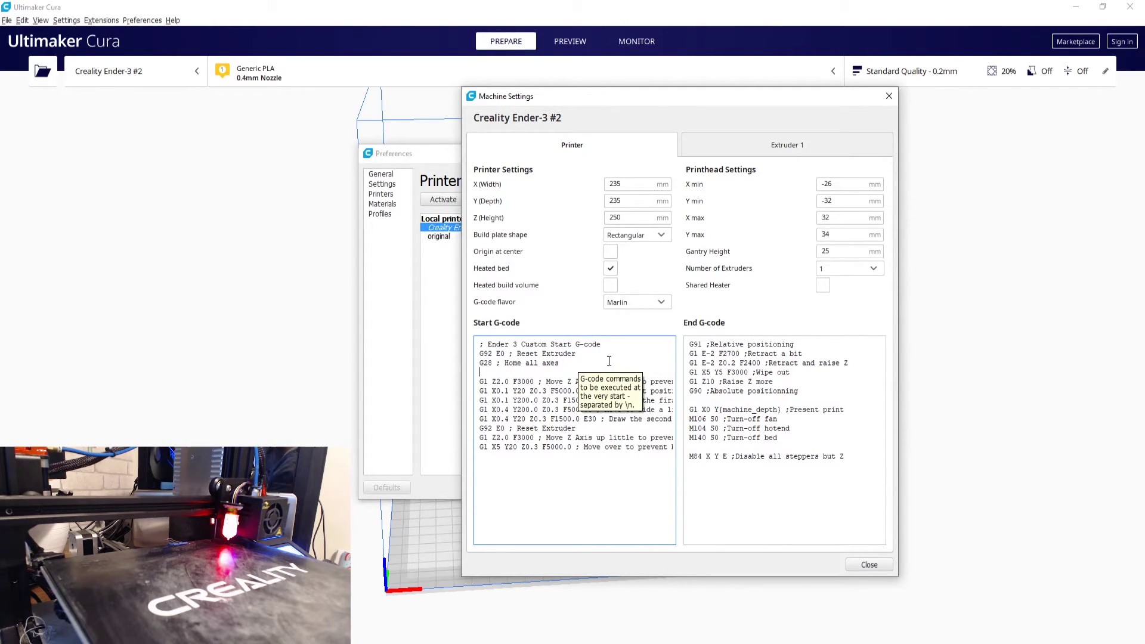
click(172, 452)
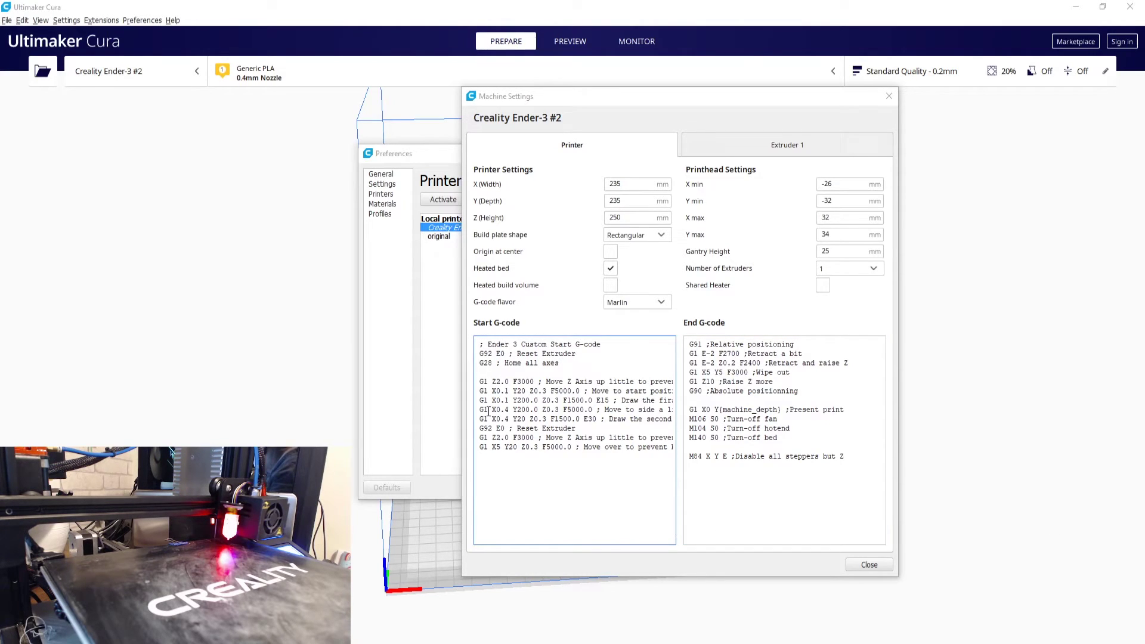
click(529, 372)
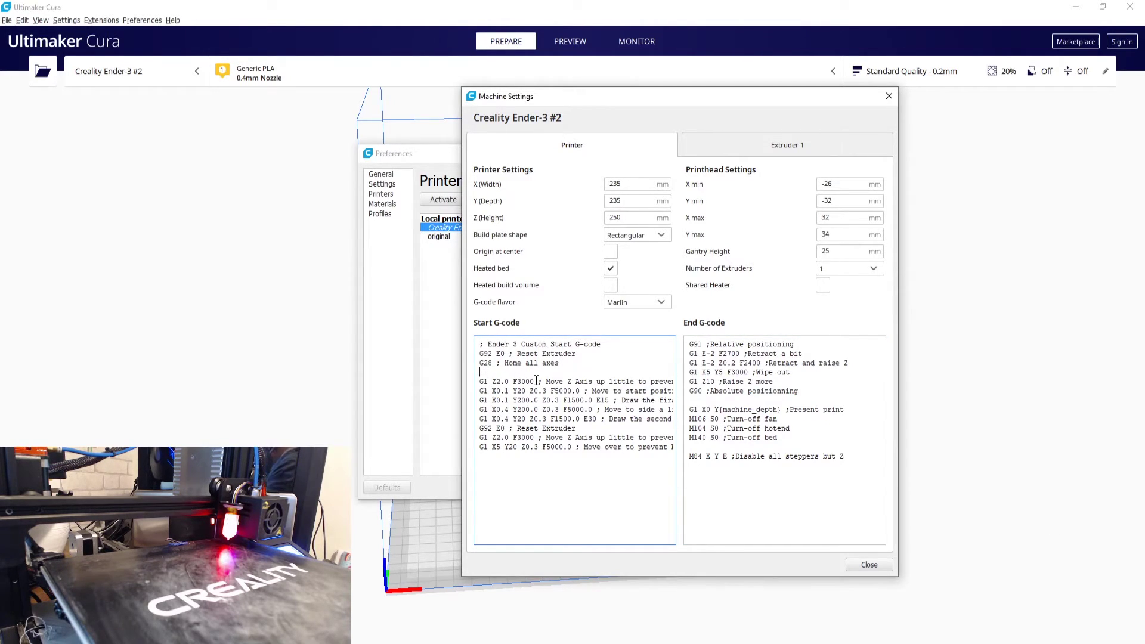
text(m)
key(BackSpace)
text(M)
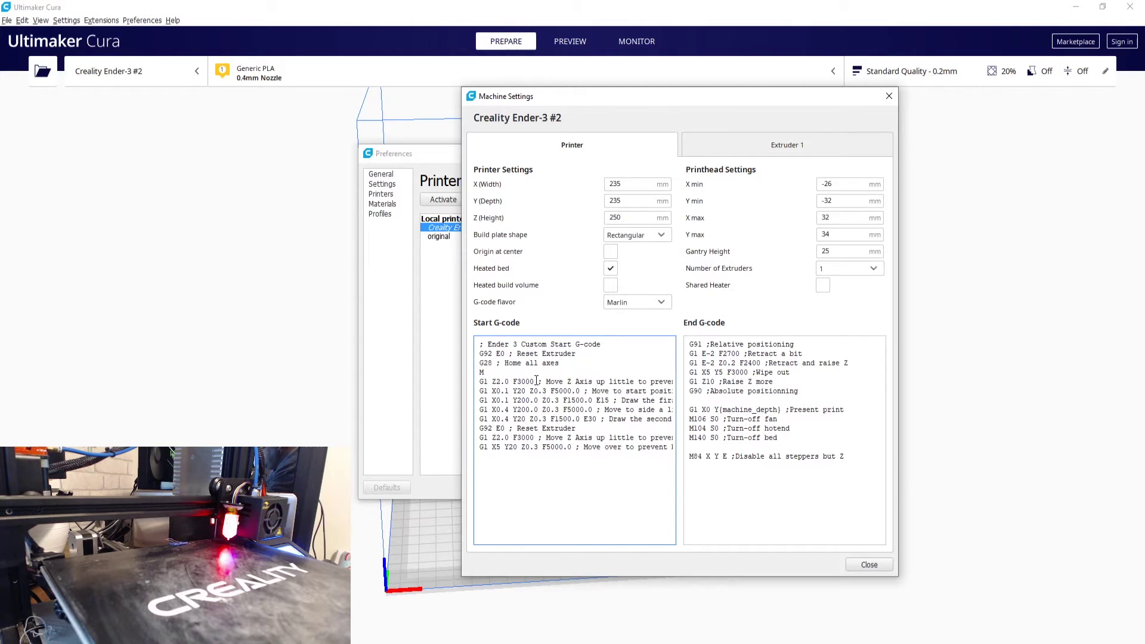
text(420)
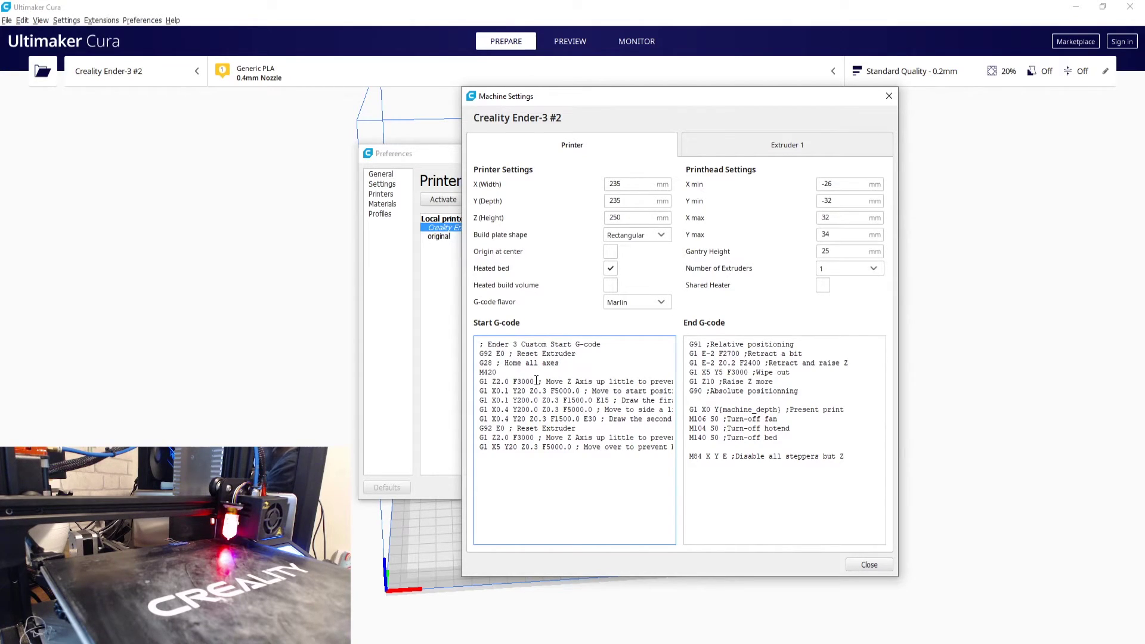
text( S1)
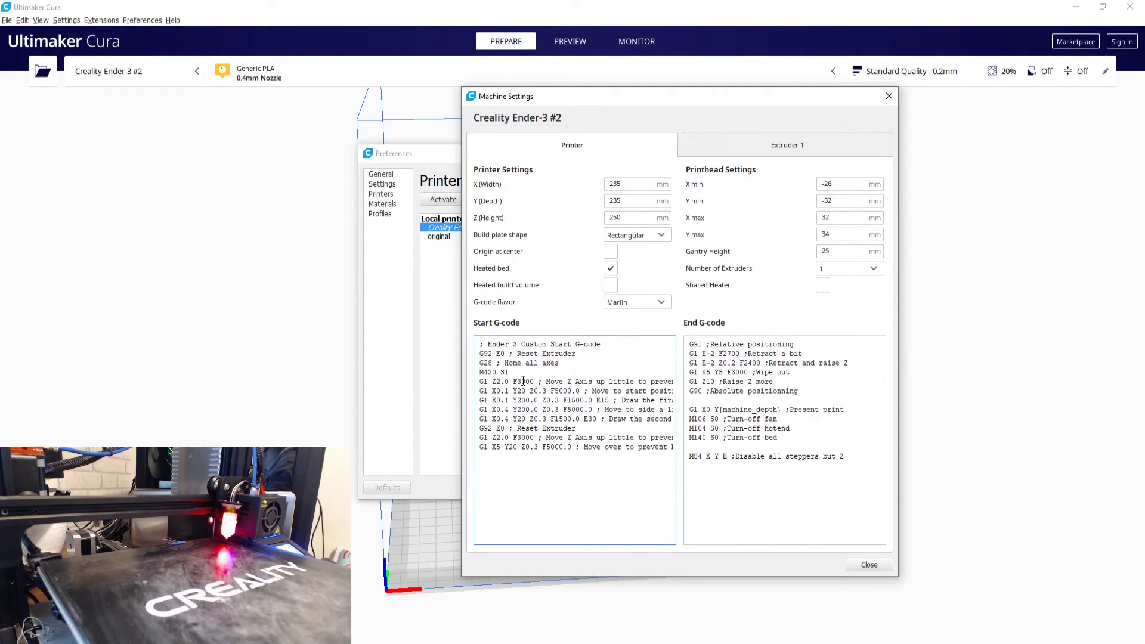
Close Machine Settings and Preferences, then open File Explorer beside Cura
click(887, 568)
click(756, 488)
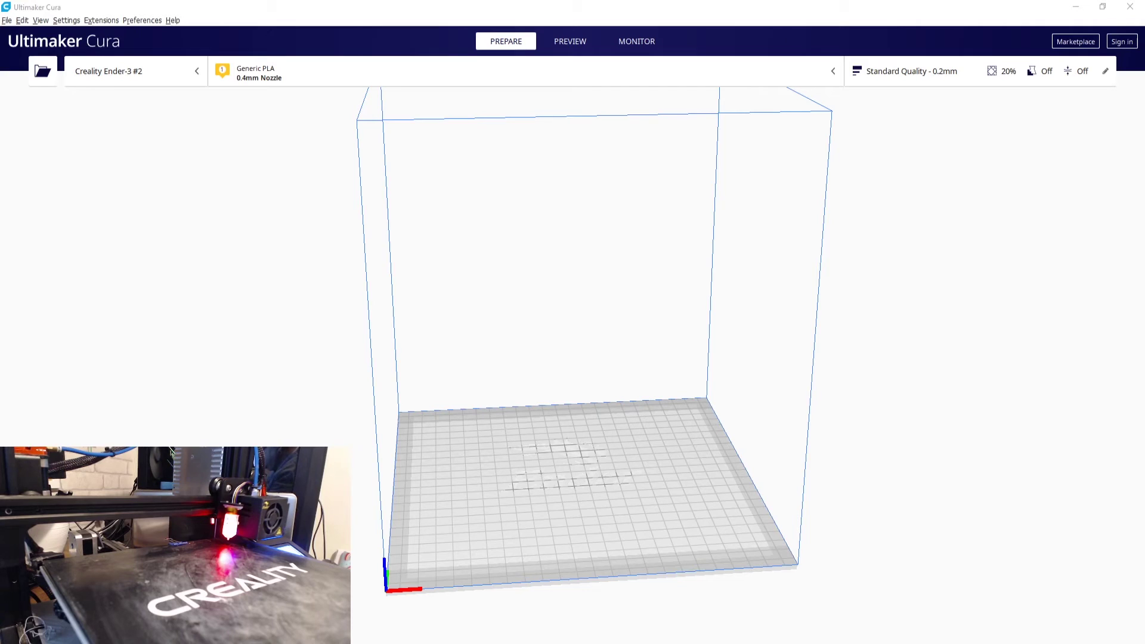
key(super+e)
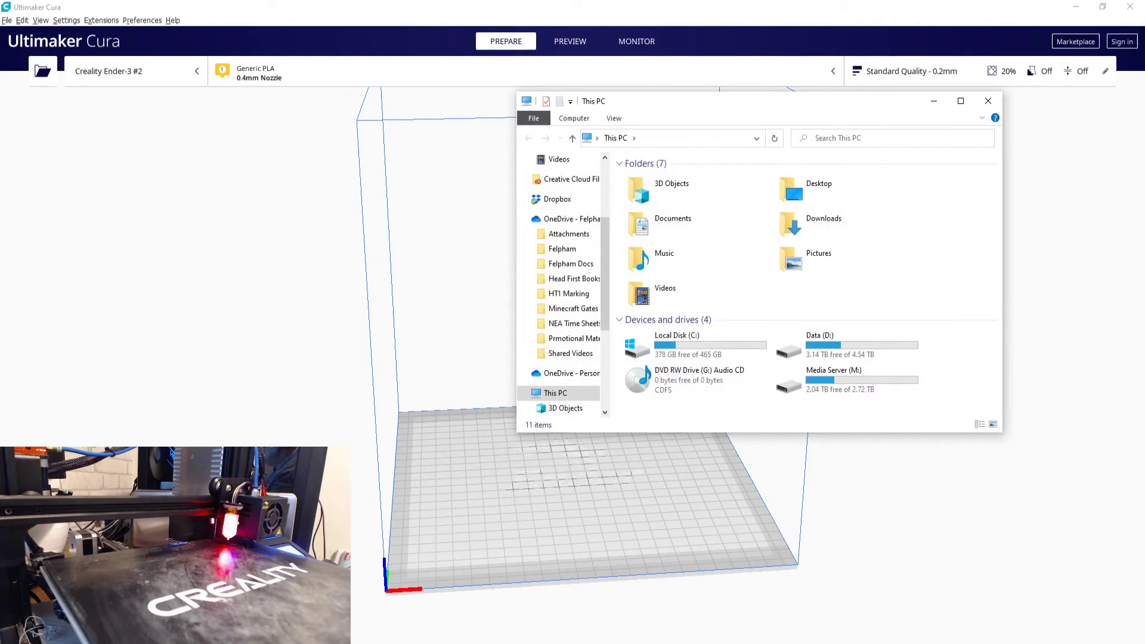
drag(662, 100, 1144, 131)
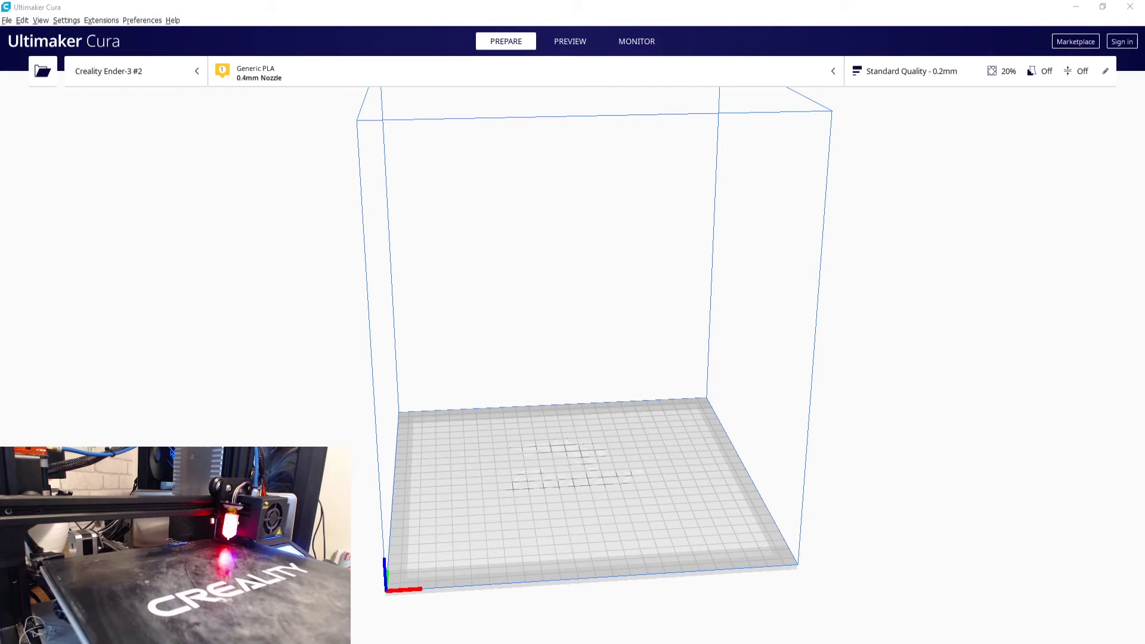
Drop CE3_wolf_got_stark onto the plate and slice it: 4 h 44 min, 44 g
drag(804, 510, 614, 513)
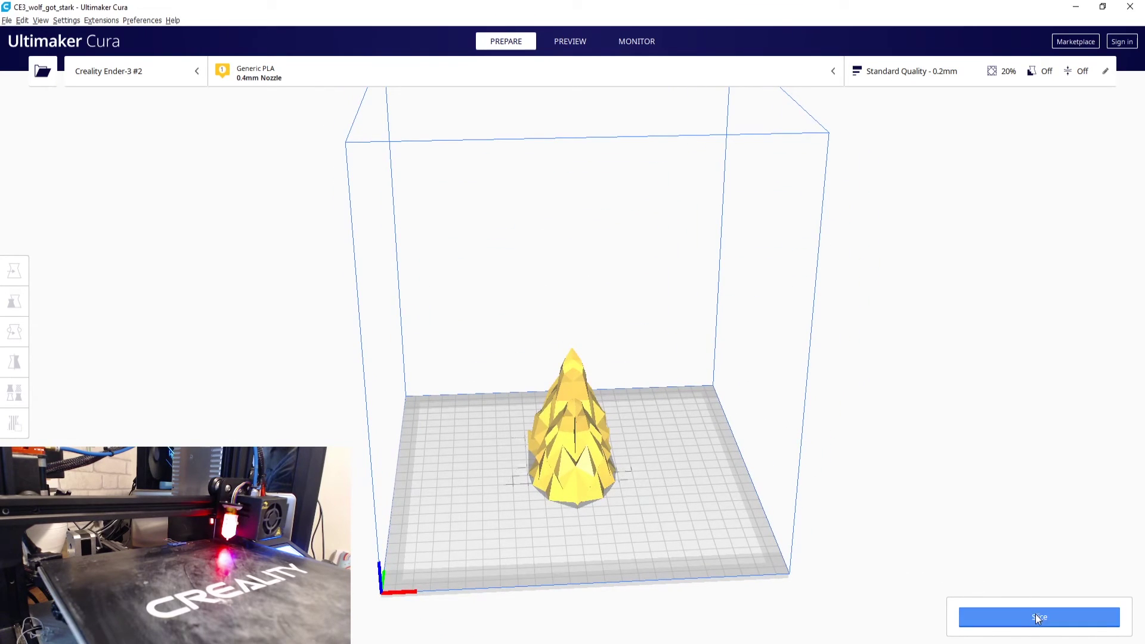
click(1037, 615)
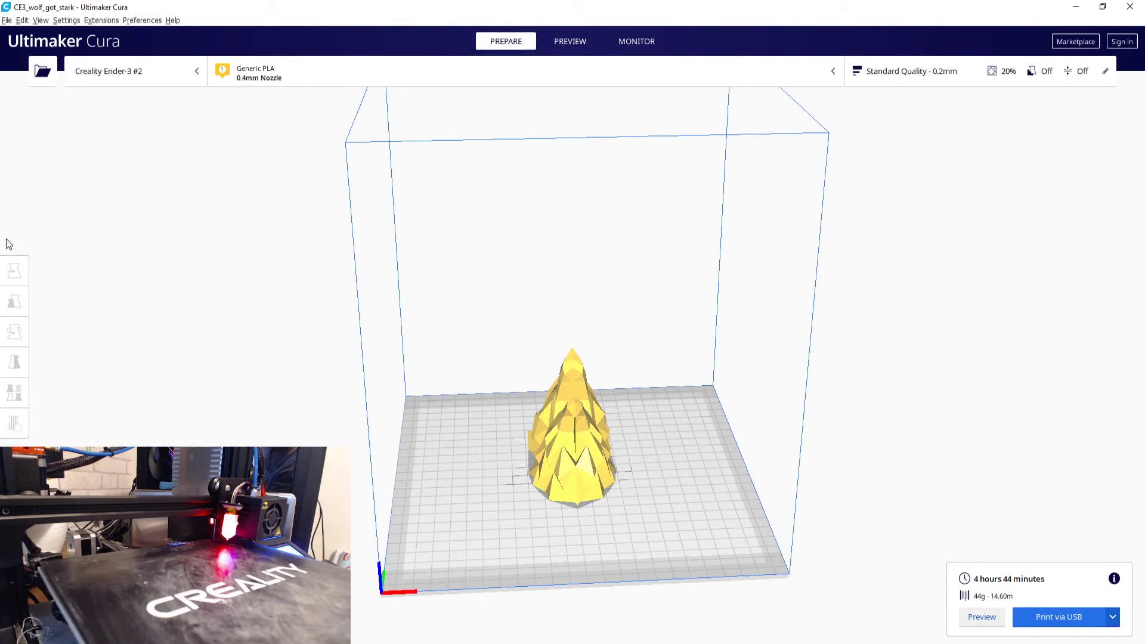
Send the sliced CE3_wolf_got_stark job to the Ender-3 over USB and monitor its progress
click(1060, 620)
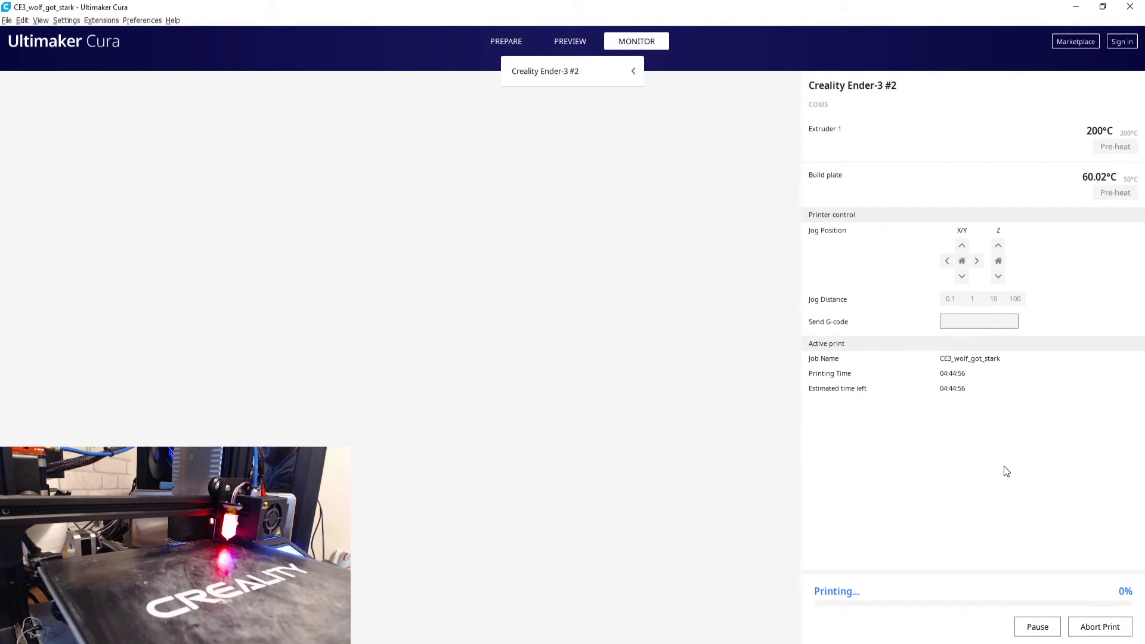